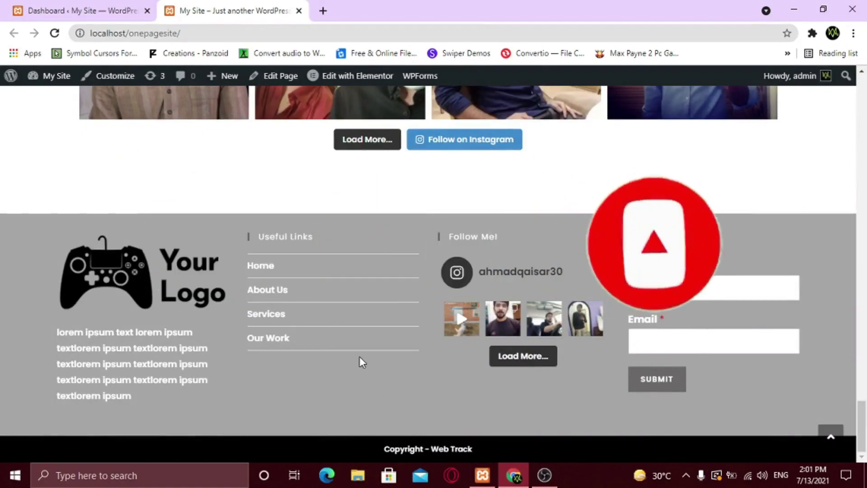
Scroll back up through the live one-page site after viewing its footer
scroll(359, 350, up, 10)
scroll(363, 344, up, 18)
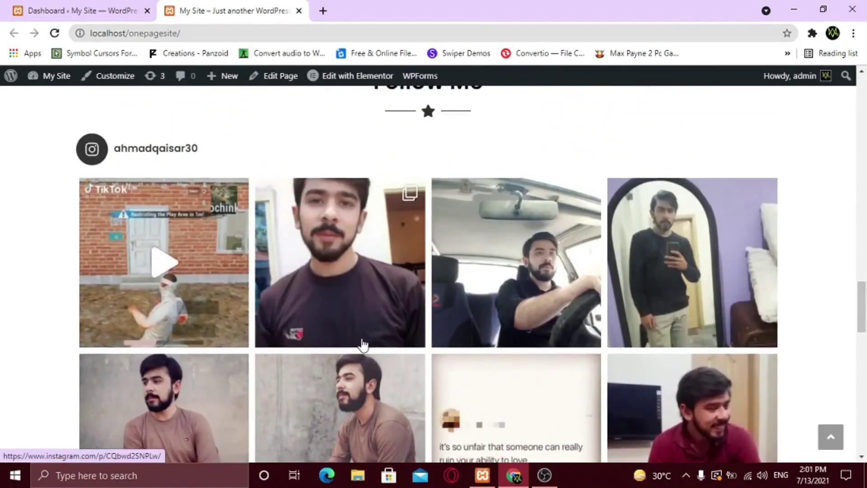
scroll(364, 343, up, 20)
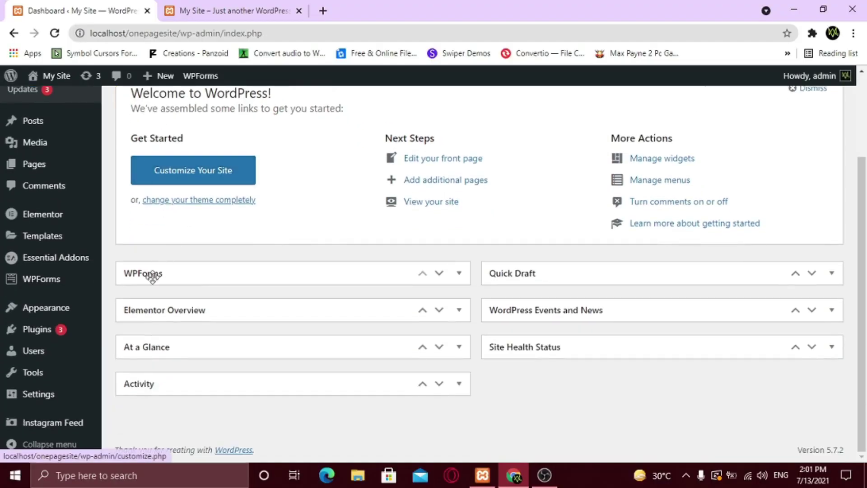
Open Settings > Privacy and read the notice that no policy page exists
mouse_move(48, 393)
click(126, 399)
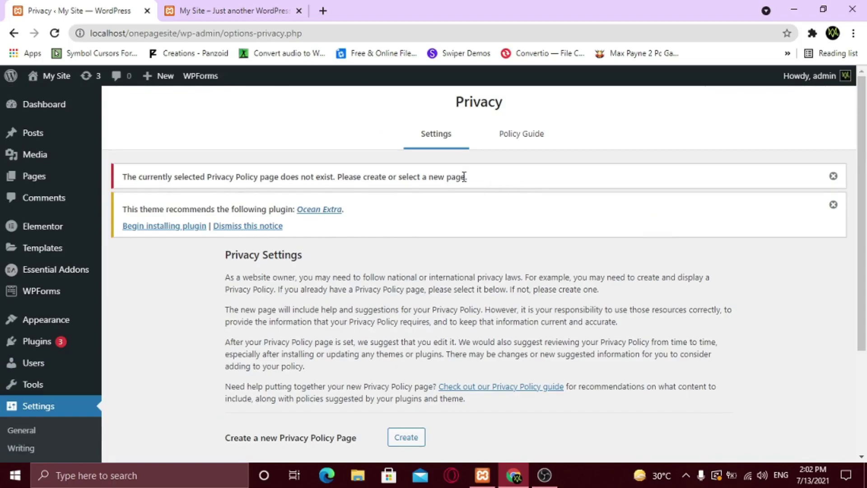
drag(465, 177, 112, 184)
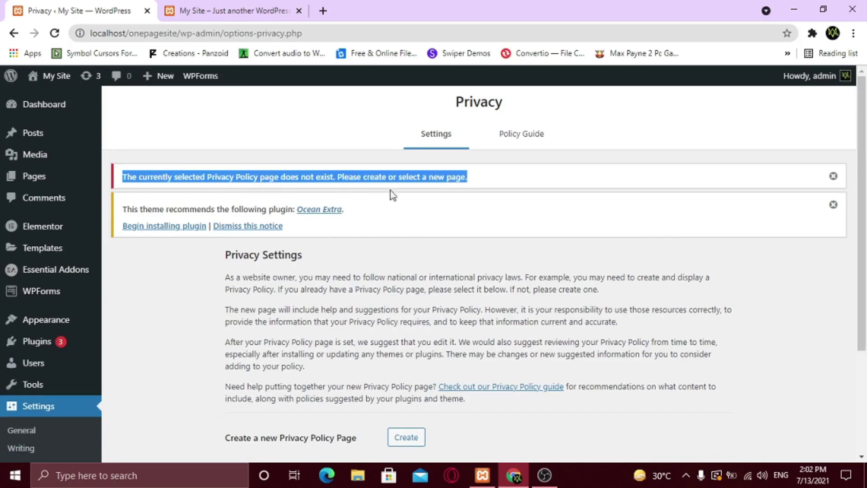
click(479, 199)
scroll(374, 322, down, 3)
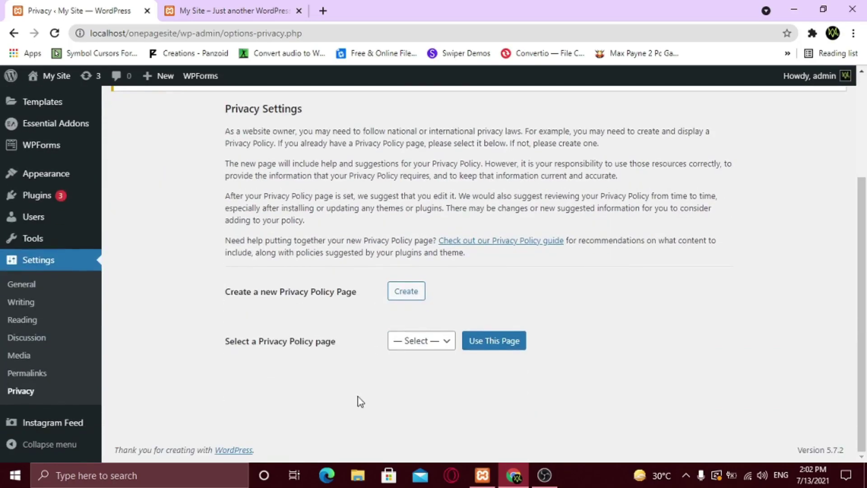
Check the page dropdown, which lists only Home, then create a new Privacy Policy page
drag(224, 340, 343, 343)
click(426, 370)
click(446, 341)
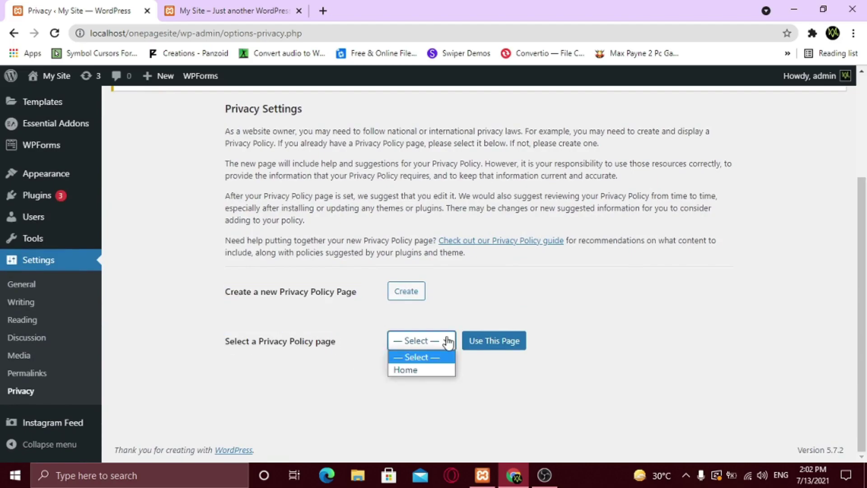
click(488, 348)
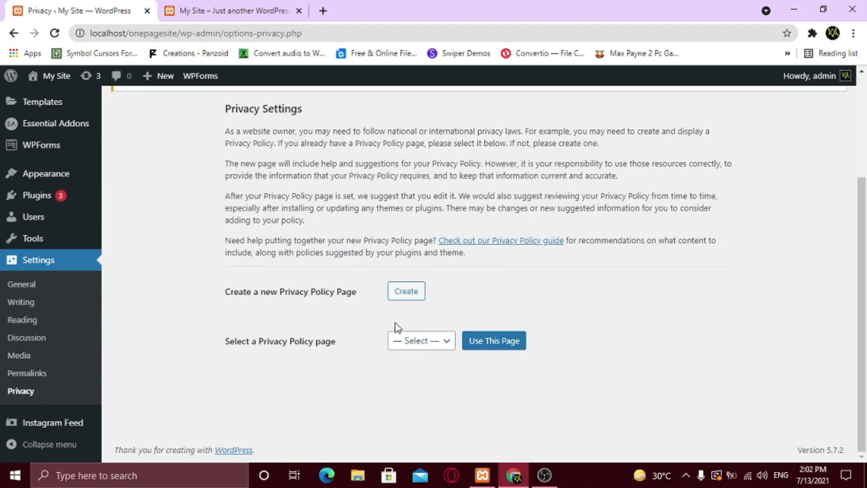
click(407, 293)
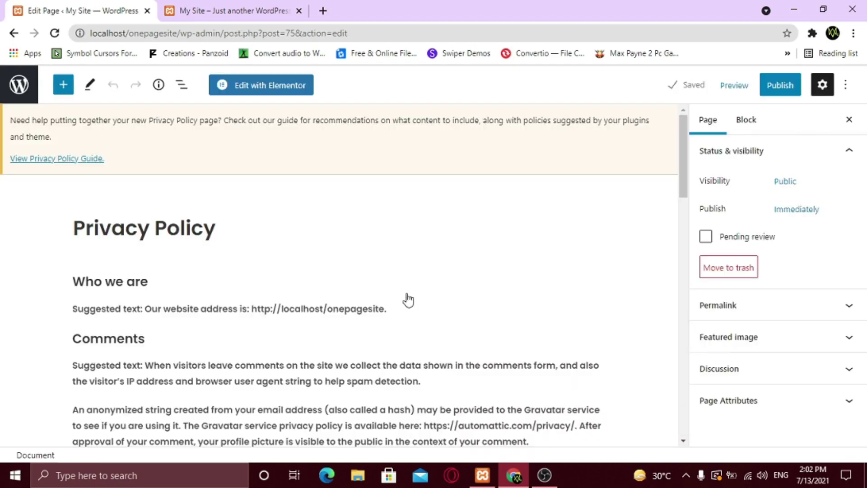
Scroll through the generated Privacy Policy draft's suggested sections
scroll(283, 301, down, 7)
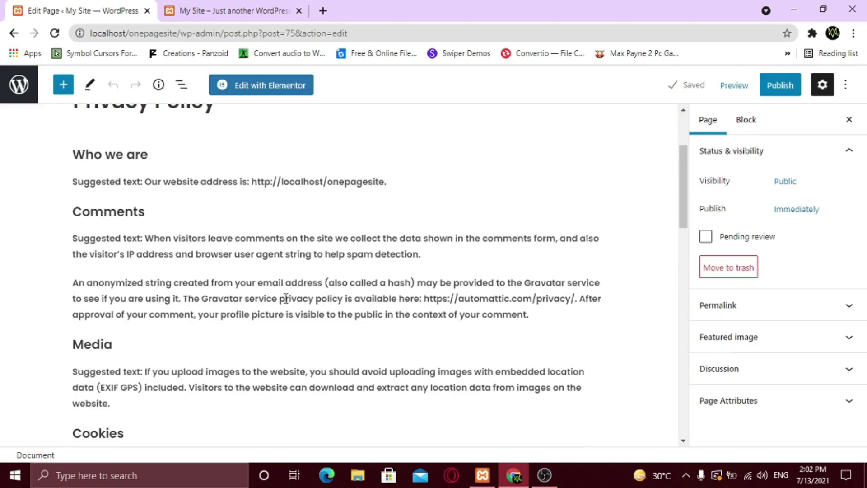
scroll(286, 298, down, 13)
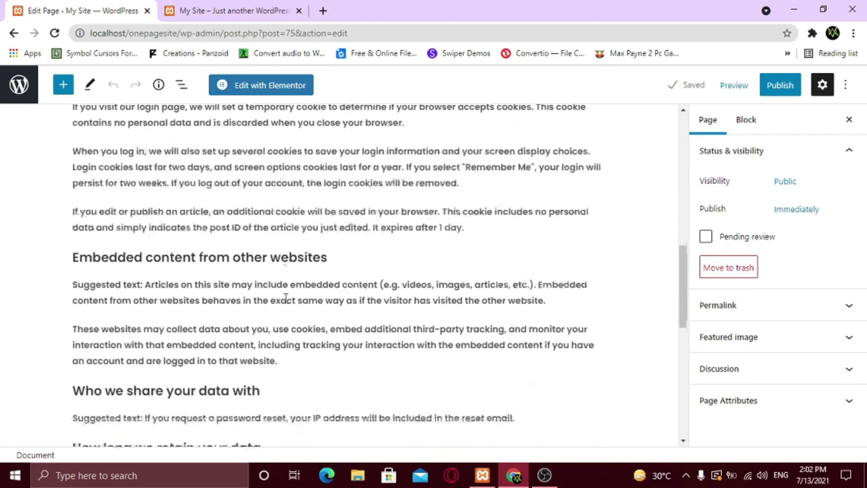
scroll(286, 299, down, 4)
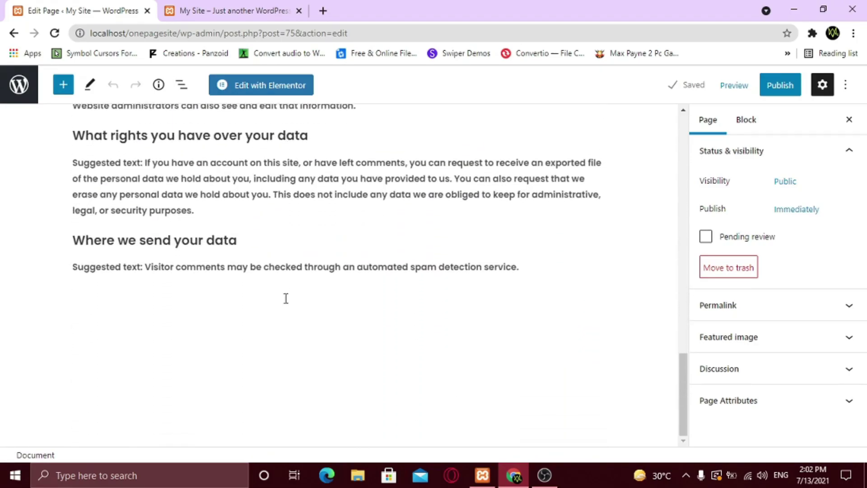
scroll(286, 298, up, 12)
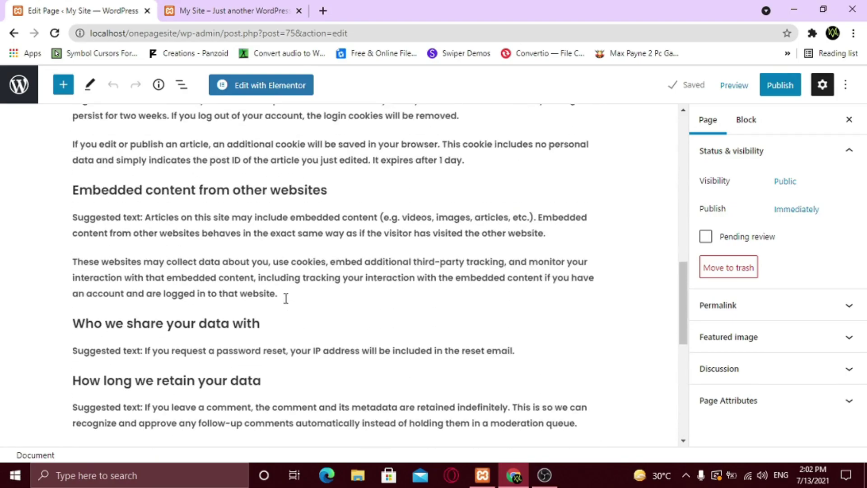
scroll(286, 298, up, 15)
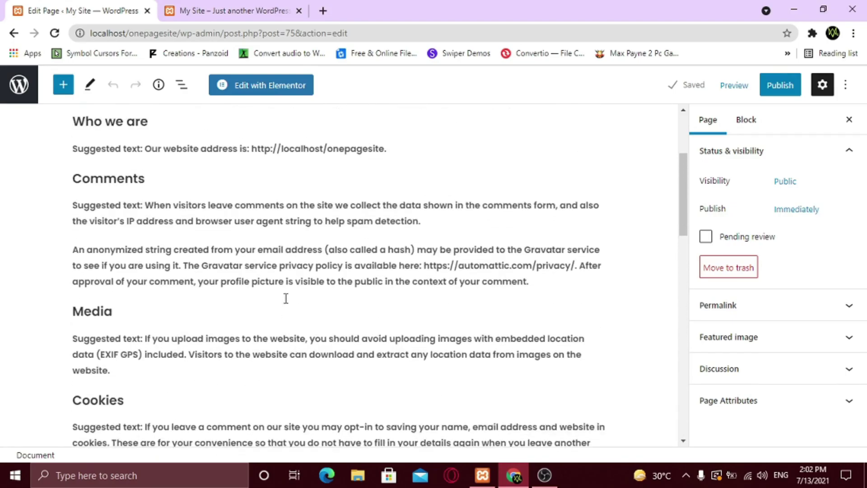
scroll(286, 298, down, 3)
Open the Comments paragraph's block options, then dismiss them without changes
click(238, 220)
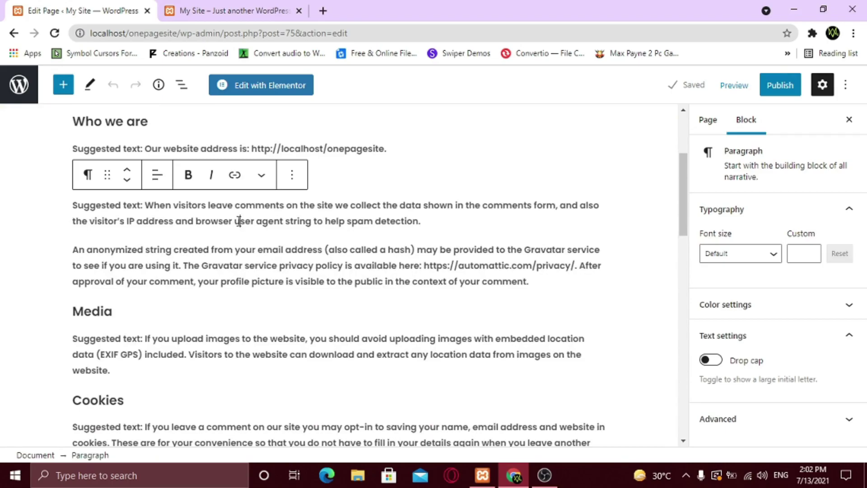
click(292, 175)
scroll(347, 360, down, 1)
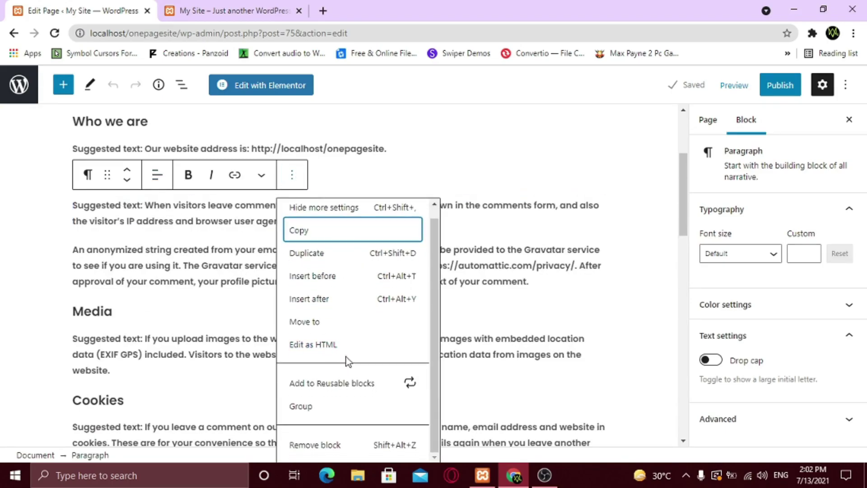
scroll(336, 389, up, 1)
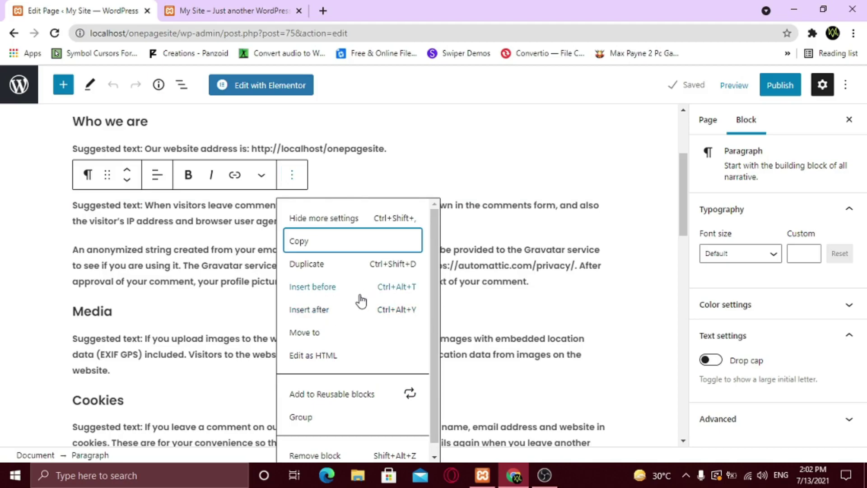
click(197, 292)
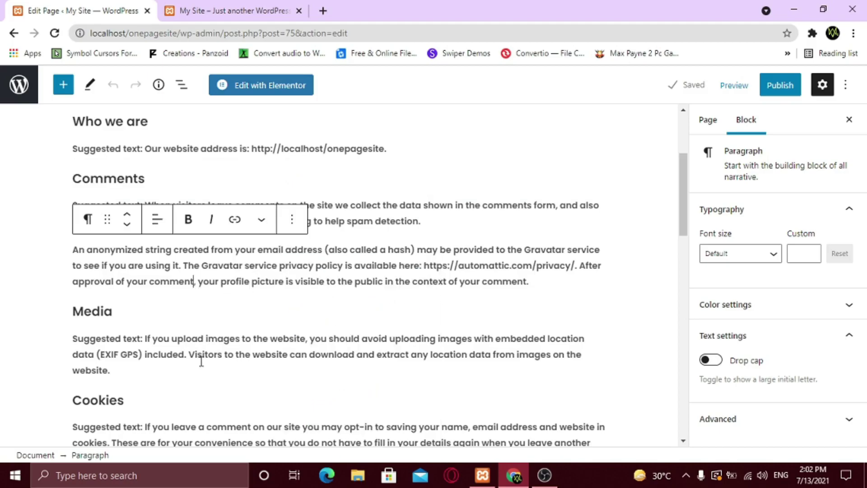
Place the caret in the Cookies and Embedded content paragraphs while reviewing the draft
click(201, 359)
scroll(201, 359, down, 3)
click(270, 318)
scroll(270, 319, down, 2)
scroll(270, 319, down, 4)
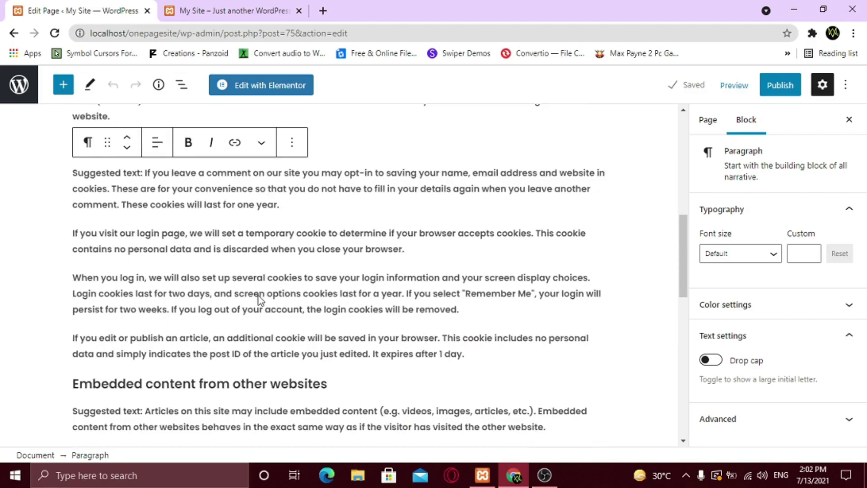
click(252, 288)
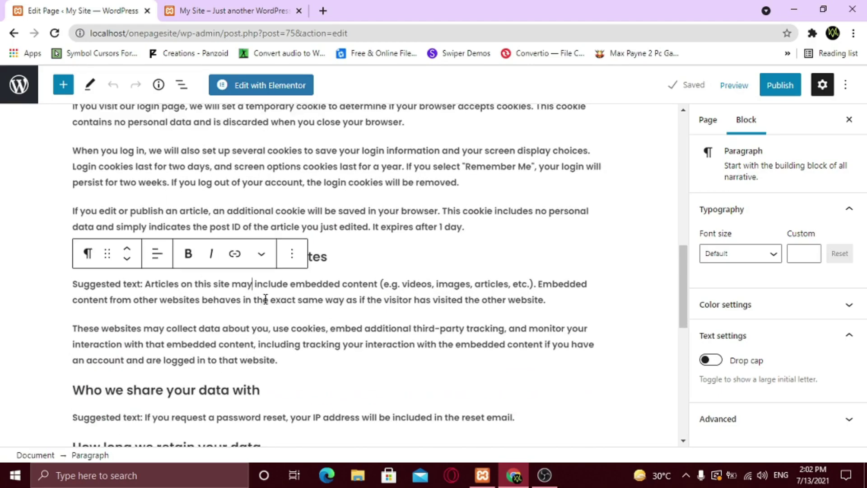
scroll(520, 352, up, 15)
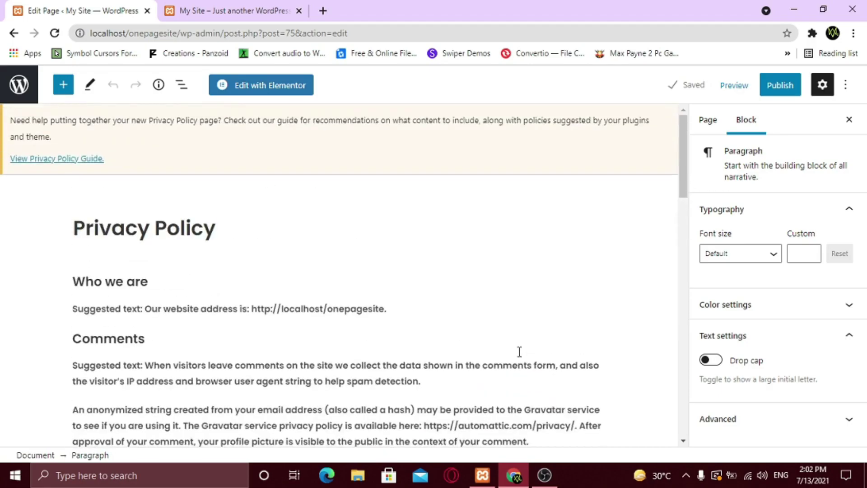
Publish the Privacy Policy page and open its live view in a new tab
click(774, 90)
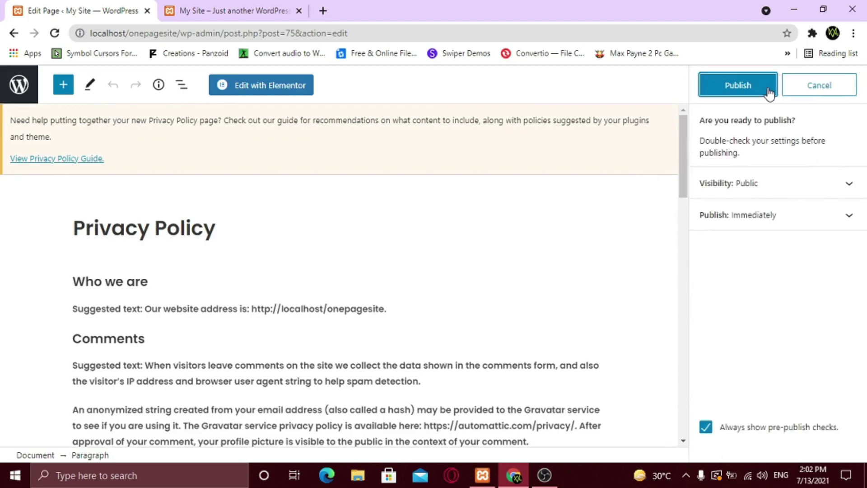
click(733, 89)
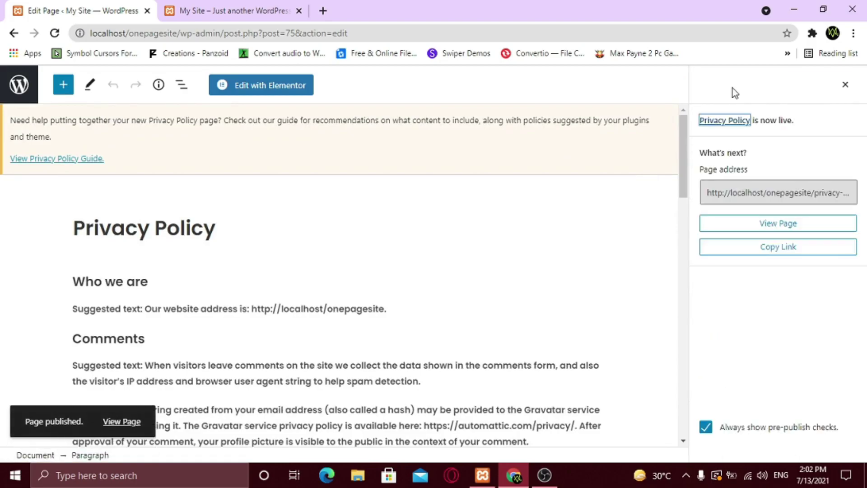
right_click(753, 223)
click(754, 231)
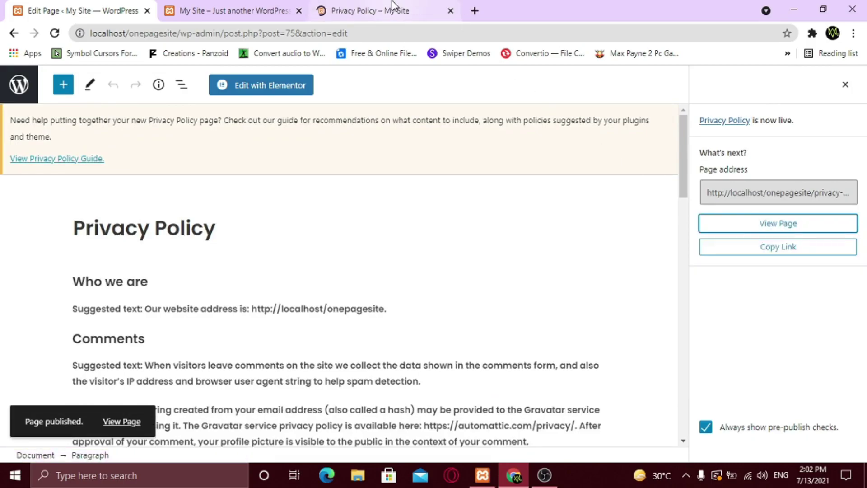
click(391, 10)
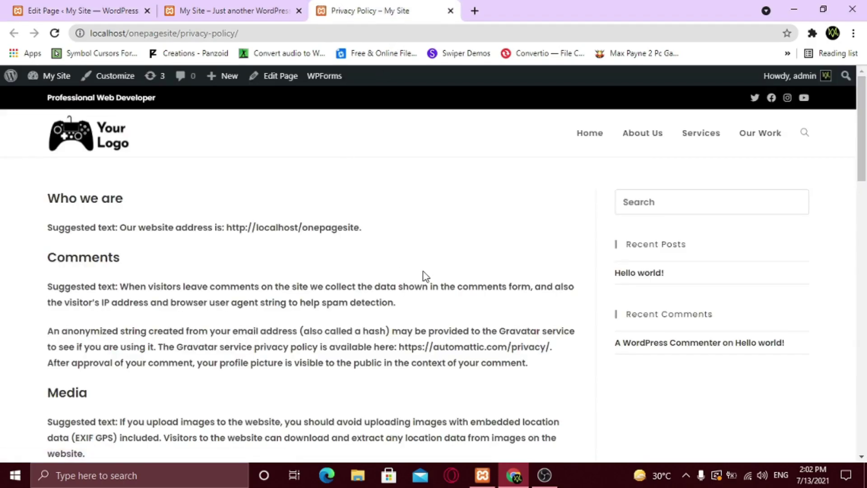
scroll(425, 276, down, 10)
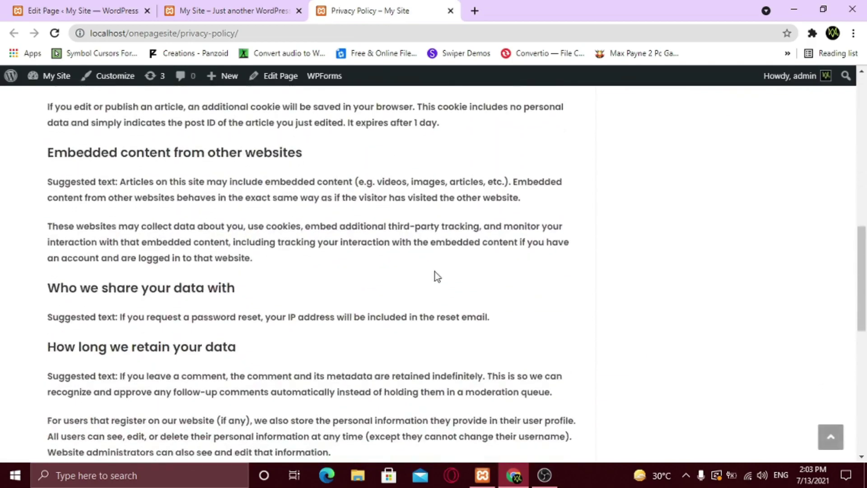
scroll(435, 272, down, 10)
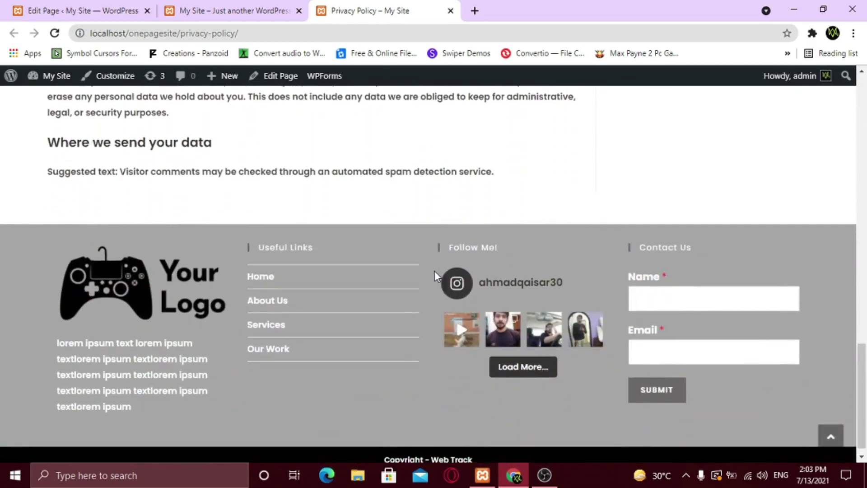
scroll(434, 270, up, 18)
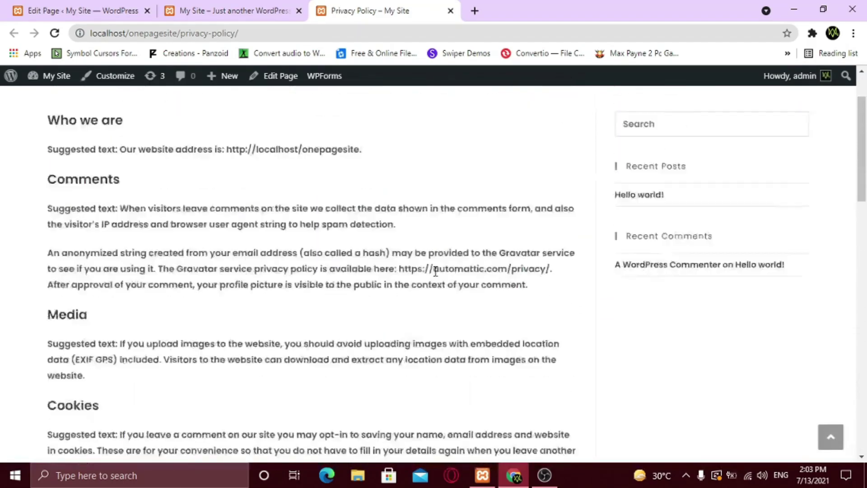
scroll(435, 271, up, 2)
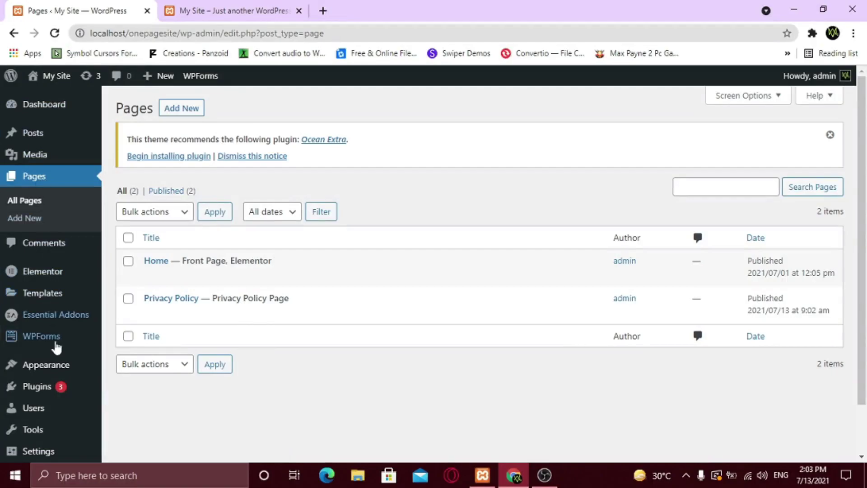
Search Plugins > Add New for WP AutoTerms, then install and activate it
mouse_move(55, 393)
click(127, 407)
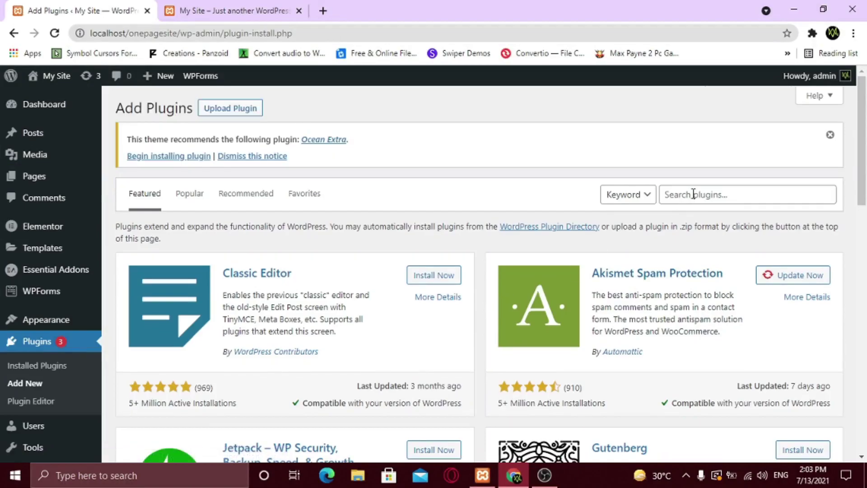
click(694, 194)
text(wp auto term)
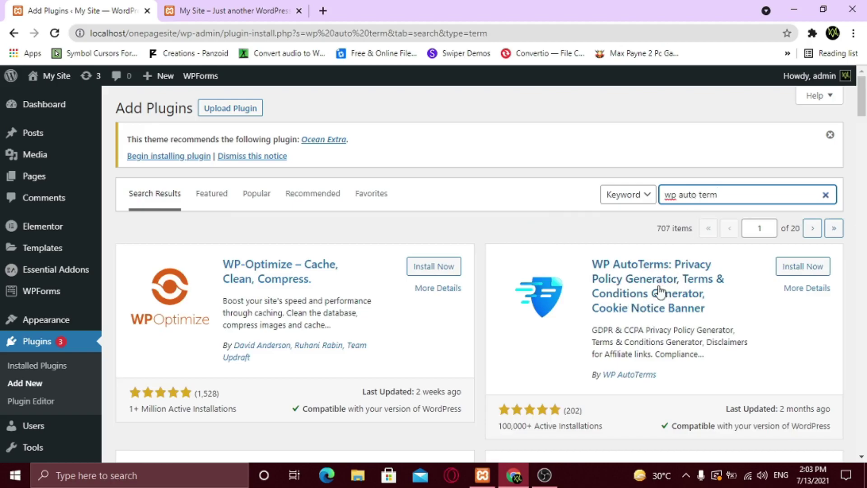
click(802, 267)
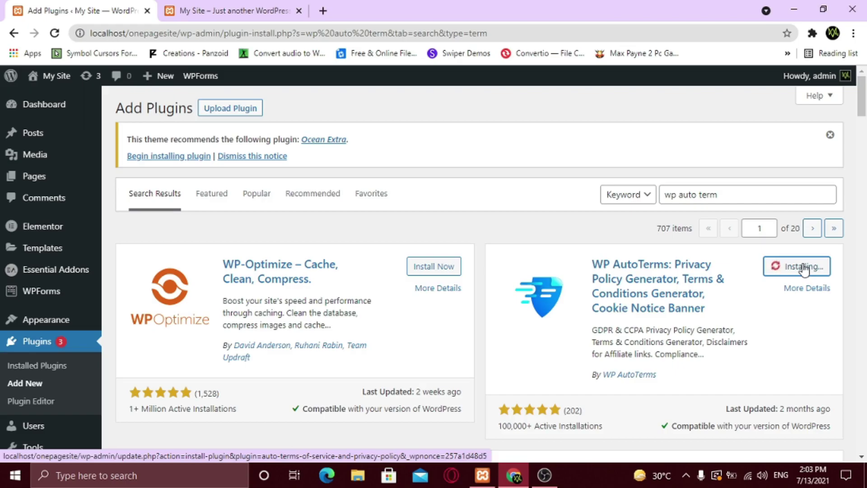
click(804, 267)
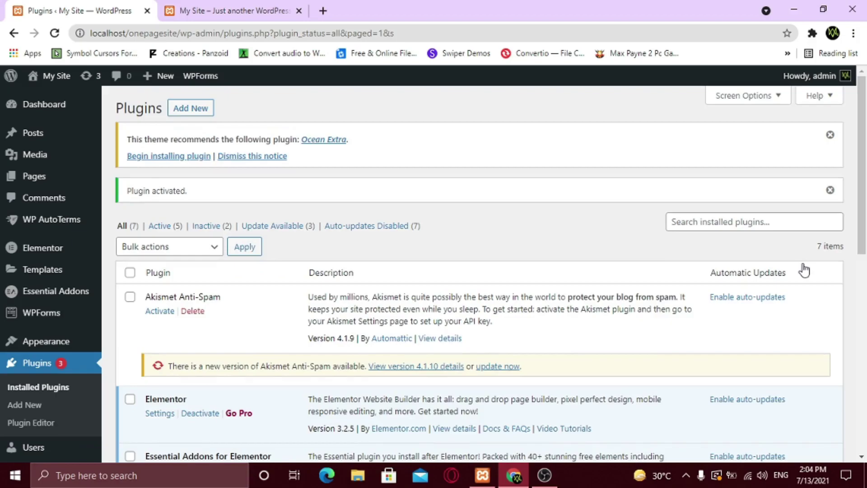
Open WP AutoTerms' Legal Pages list, start a new legal page, and review the templates
mouse_move(36, 224)
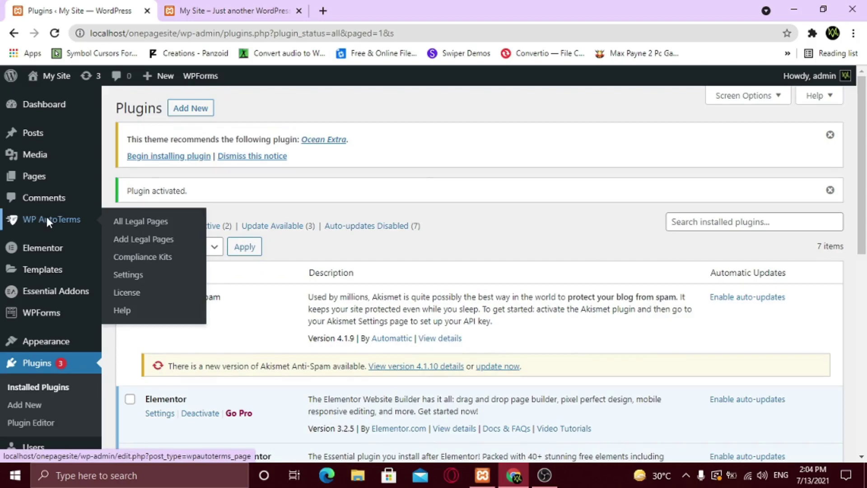
click(47, 221)
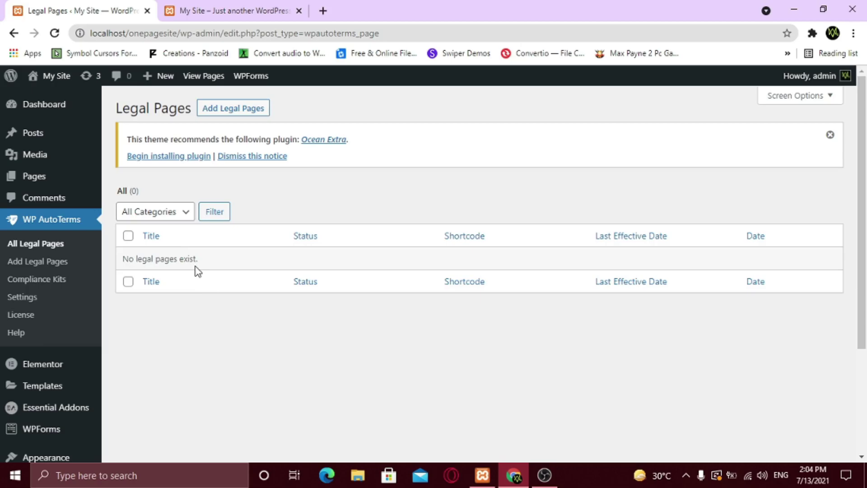
click(229, 113)
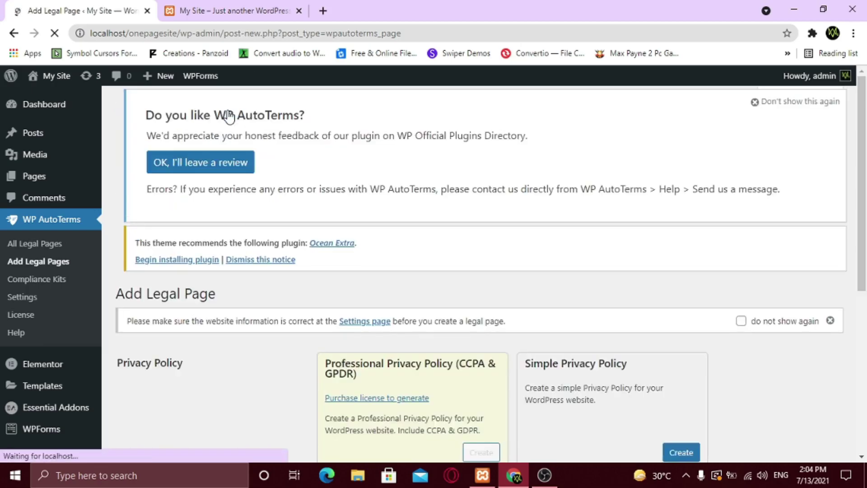
scroll(789, 306, down, 4)
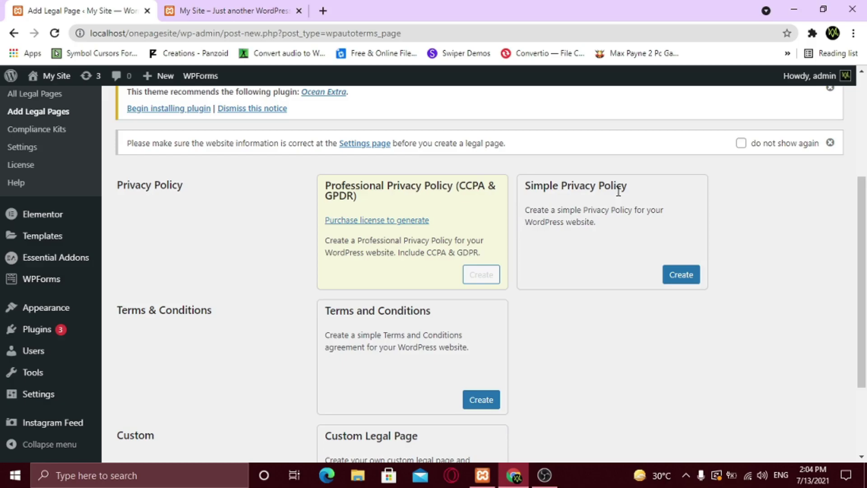
scroll(623, 252, down, 3)
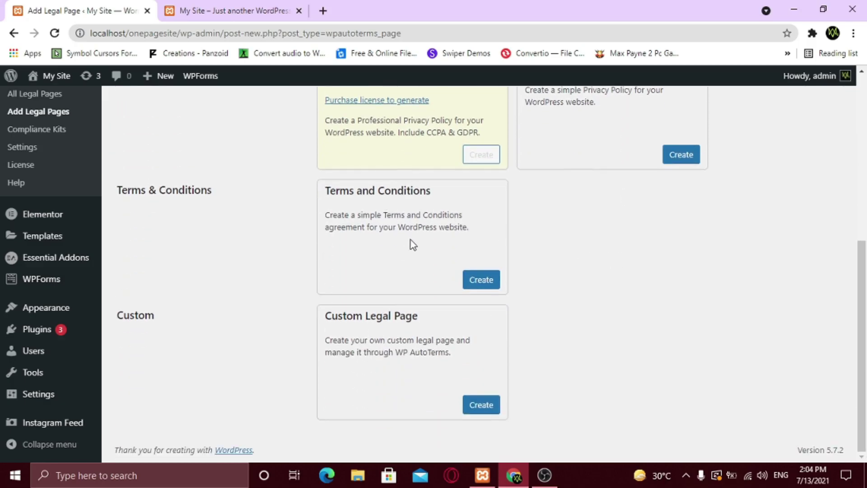
scroll(727, 352, up, 5)
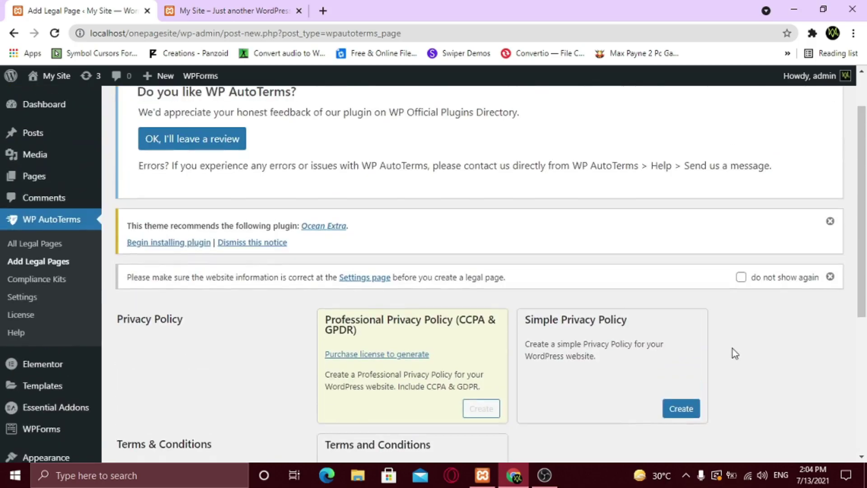
scroll(733, 349, down, 1)
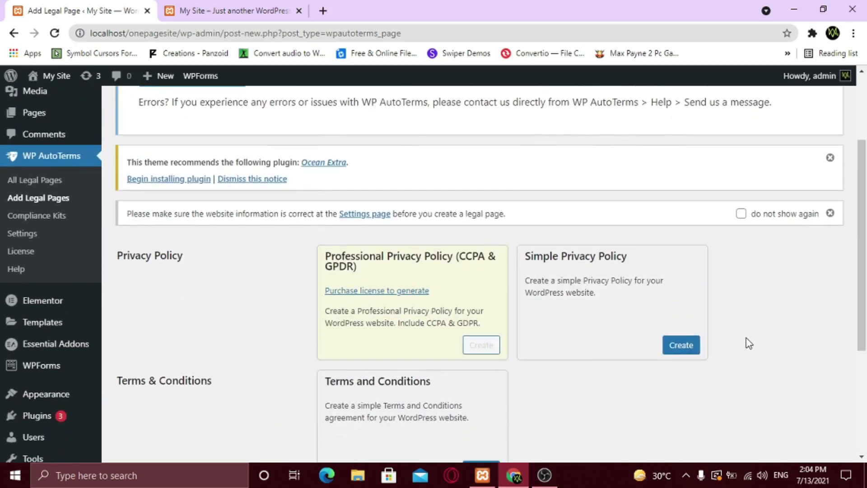
Start a Simple Privacy Policy, leave the country blank and questions at No, and generate it
click(684, 347)
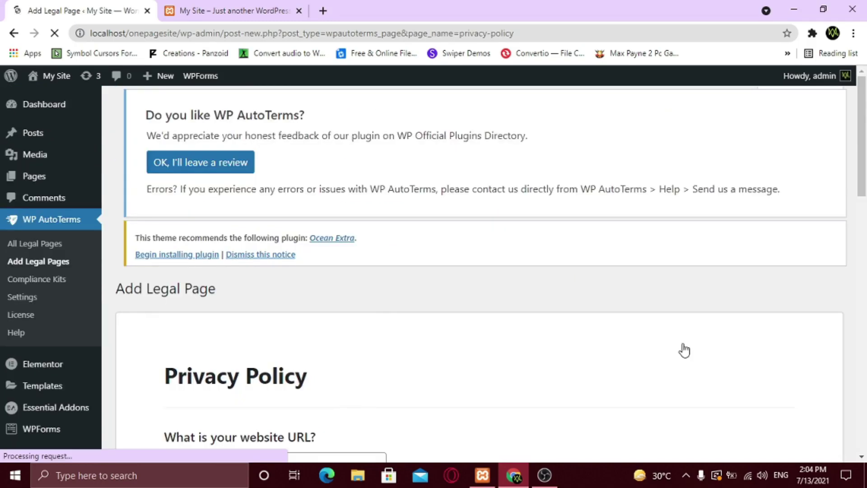
scroll(606, 300, down, 5)
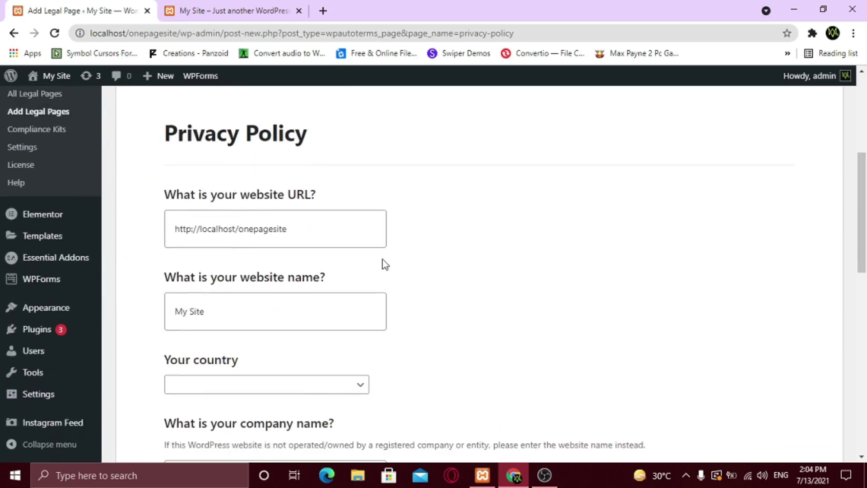
scroll(416, 277, down, 3)
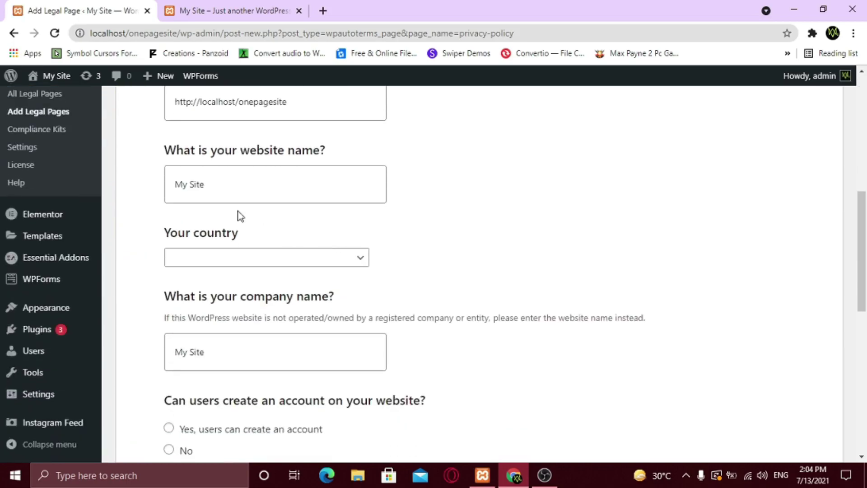
click(275, 259)
click(275, 259)
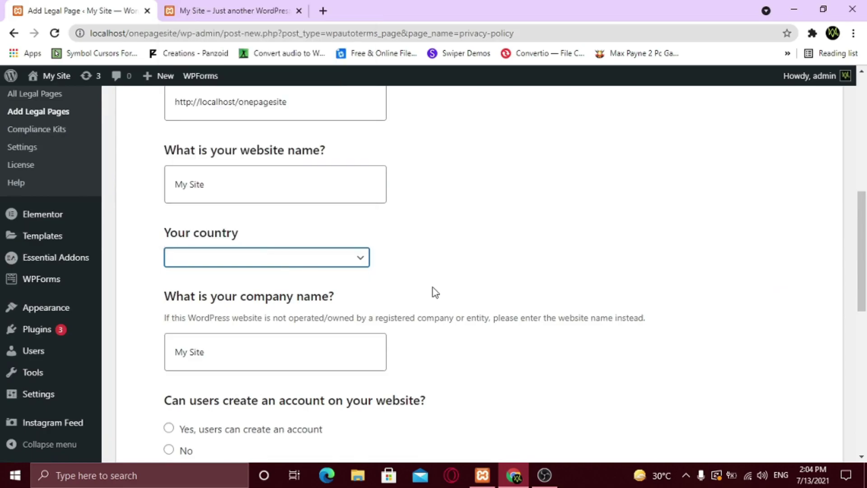
scroll(434, 293, down, 3)
scroll(252, 231, down, 2)
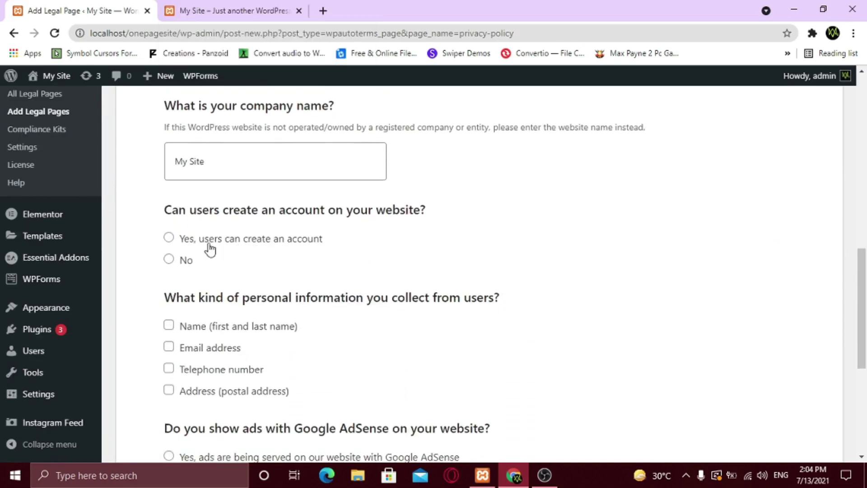
scroll(206, 266, down, 3)
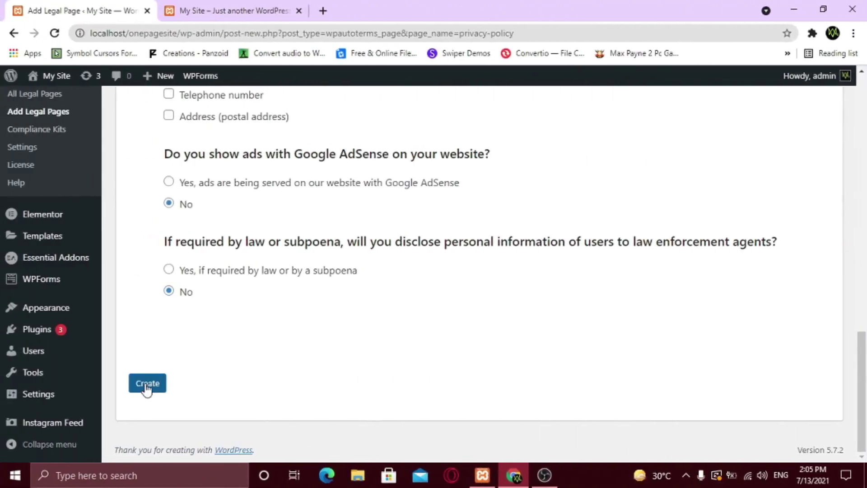
click(147, 387)
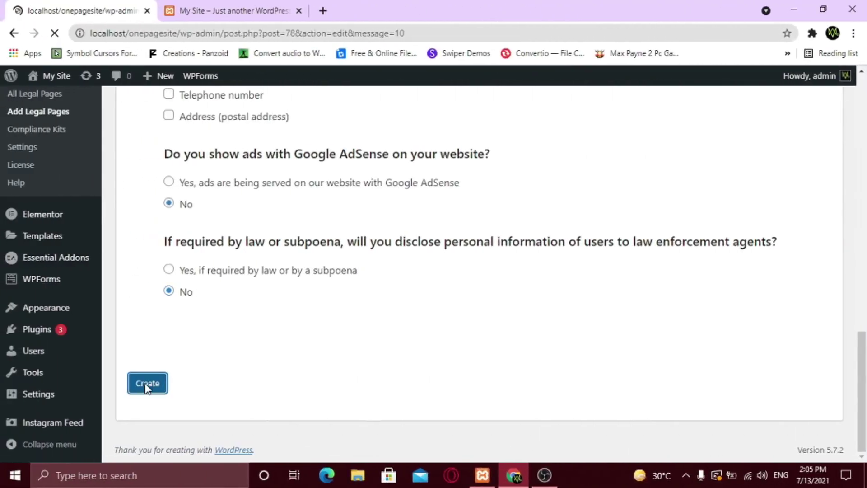
Review the generated policy text with its placeholder shortcodes, then publish the legal page
scroll(290, 353, down, 2)
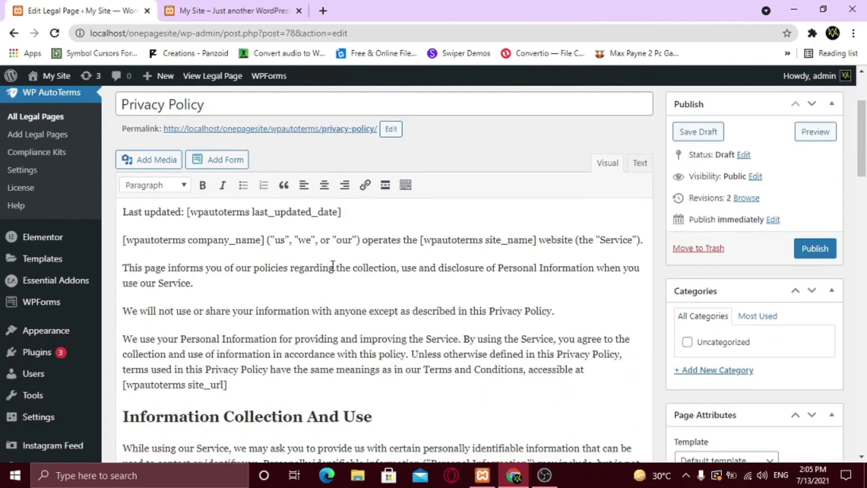
scroll(333, 267, down, 10)
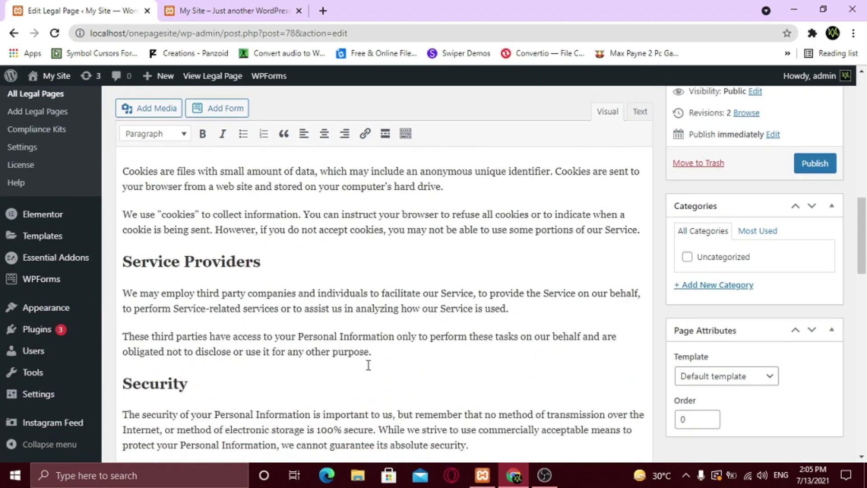
scroll(368, 365, down, 12)
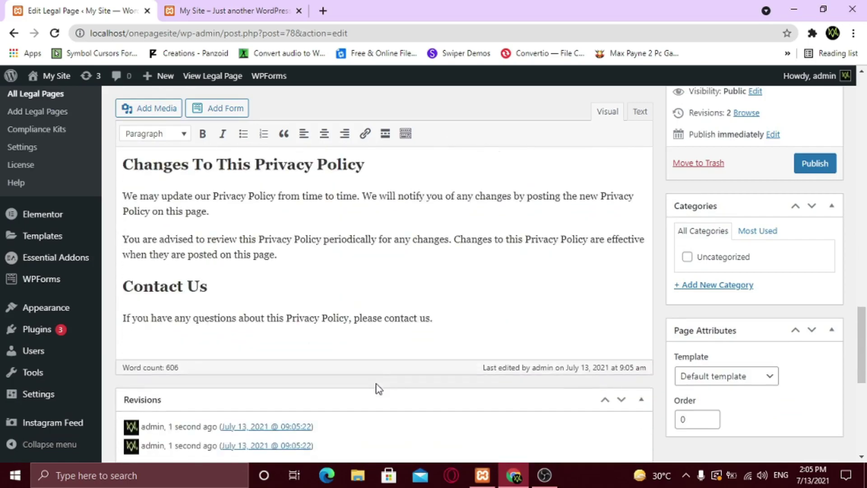
scroll(379, 389, down, 4)
scroll(375, 389, up, 12)
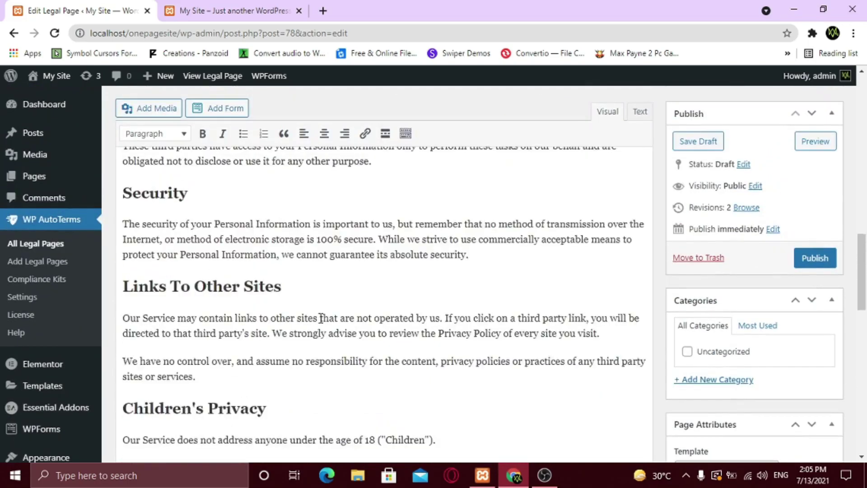
scroll(320, 319, up, 12)
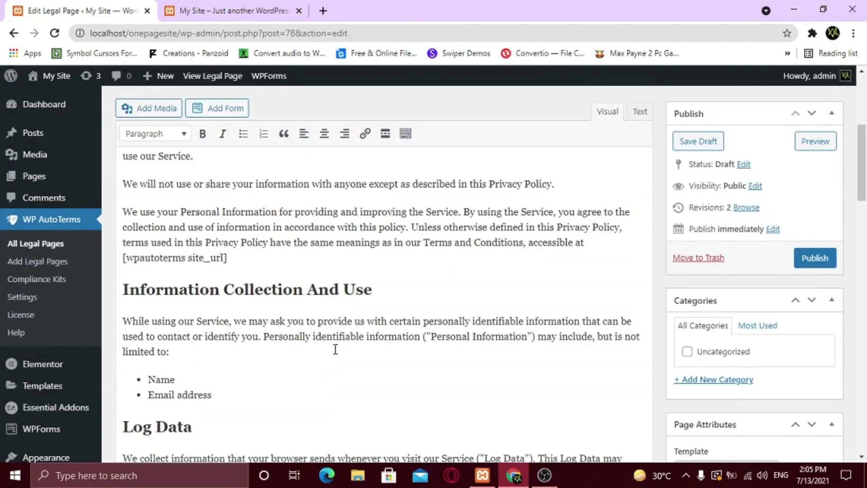
scroll(335, 349, up, 5)
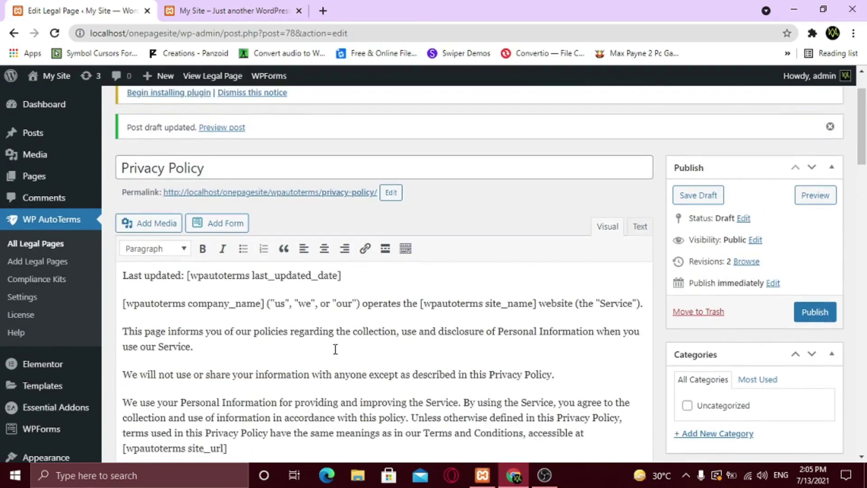
click(814, 313)
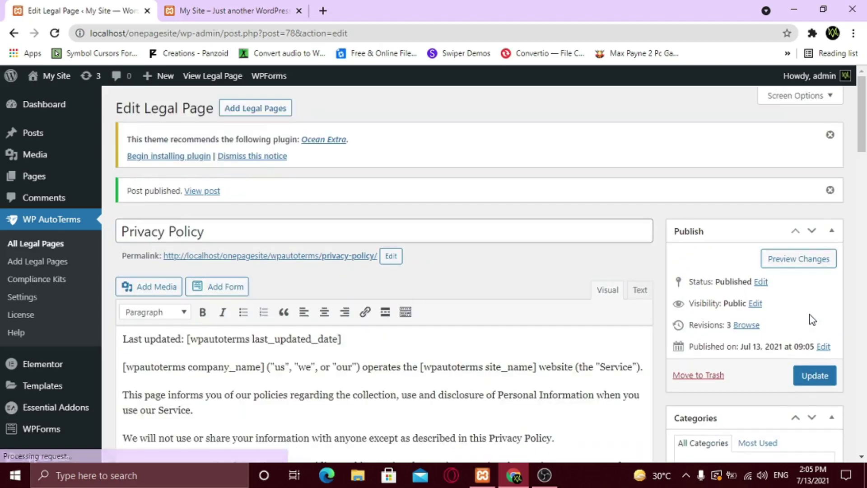
Open the published Privacy Policy in a new tab and scroll through its content
right_click(220, 190)
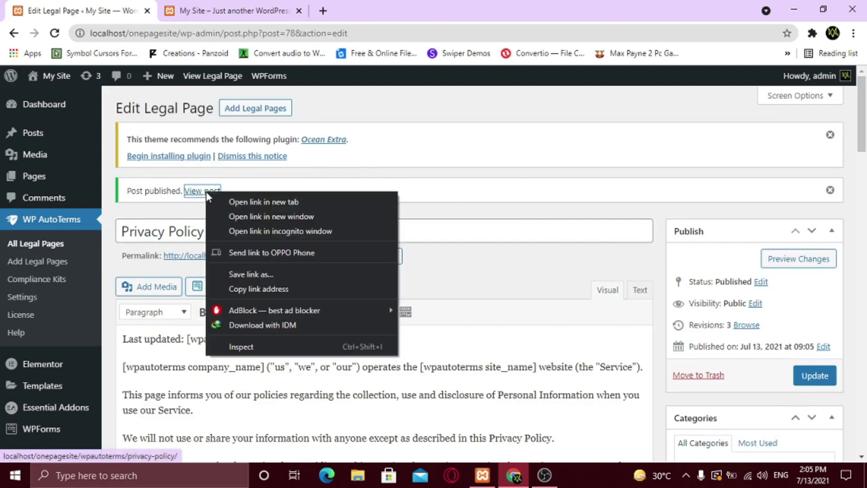
click(243, 199)
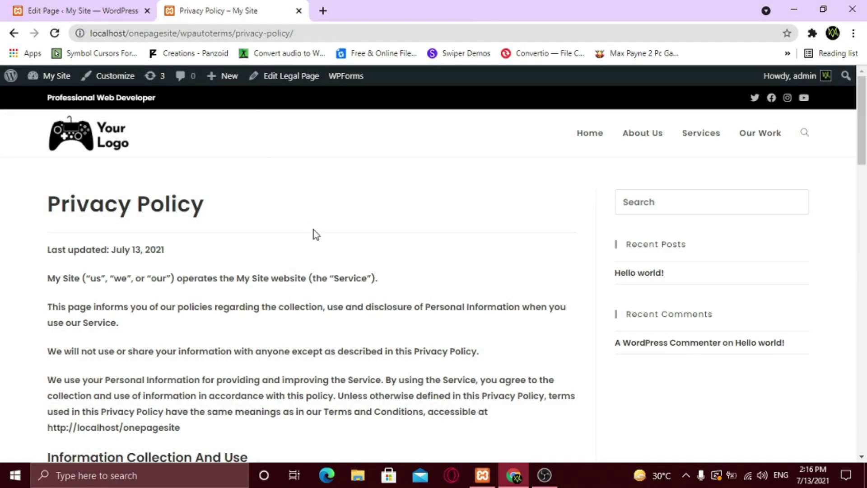
scroll(330, 270, down, 9)
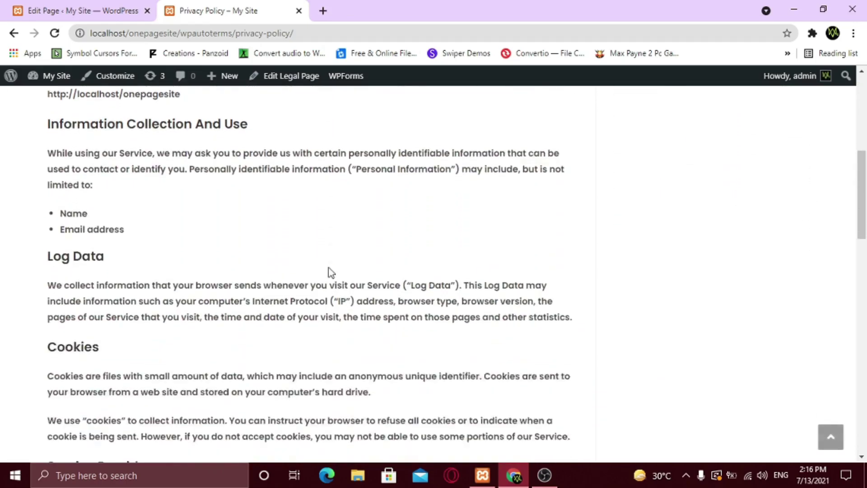
scroll(331, 273, down, 11)
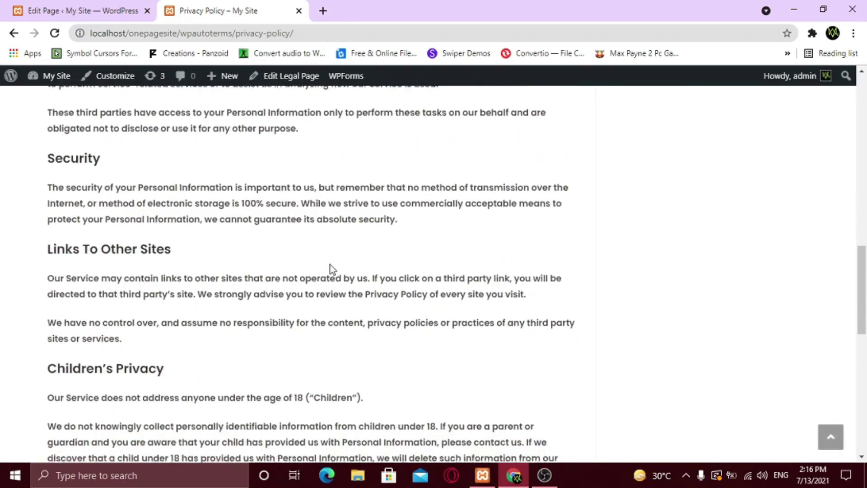
scroll(334, 262, down, 8)
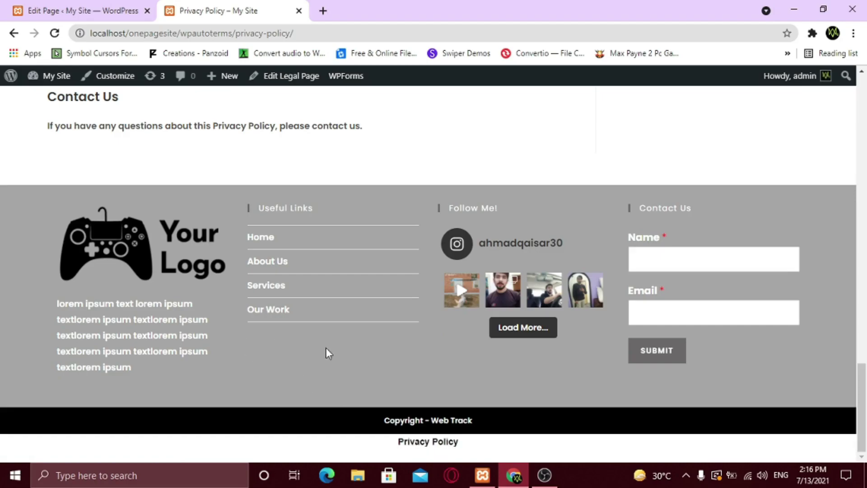
scroll(457, 345, up, 20)
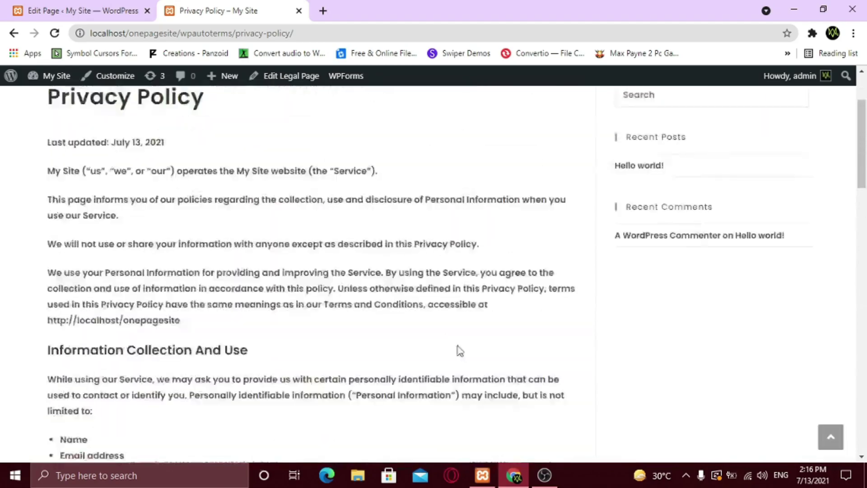
scroll(460, 350, up, 2)
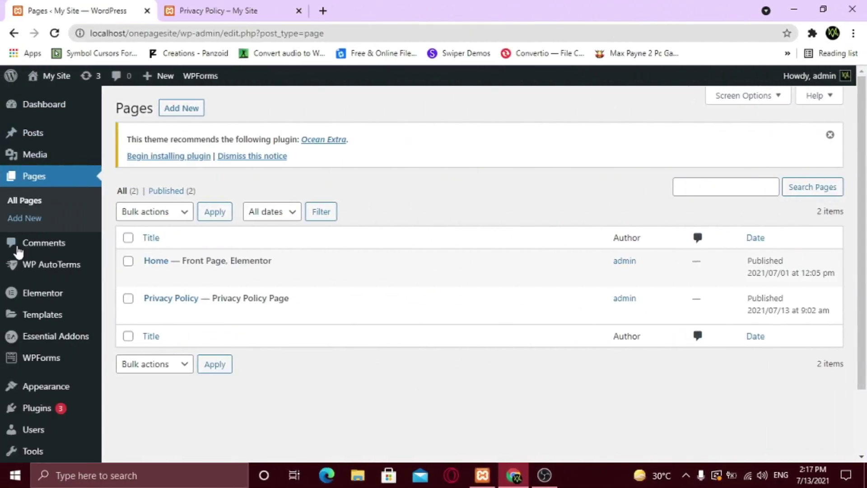
Place Privacy Policy last in the primary menu, after Our Work, and save the menu
mouse_move(25, 386)
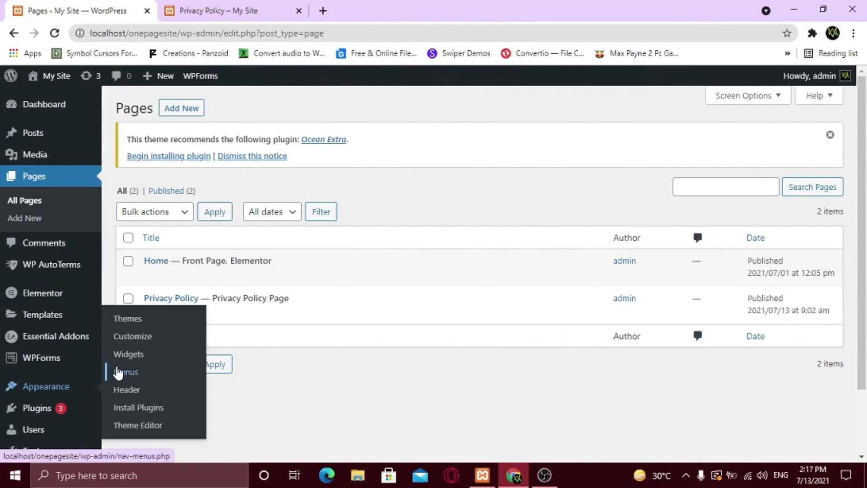
click(118, 372)
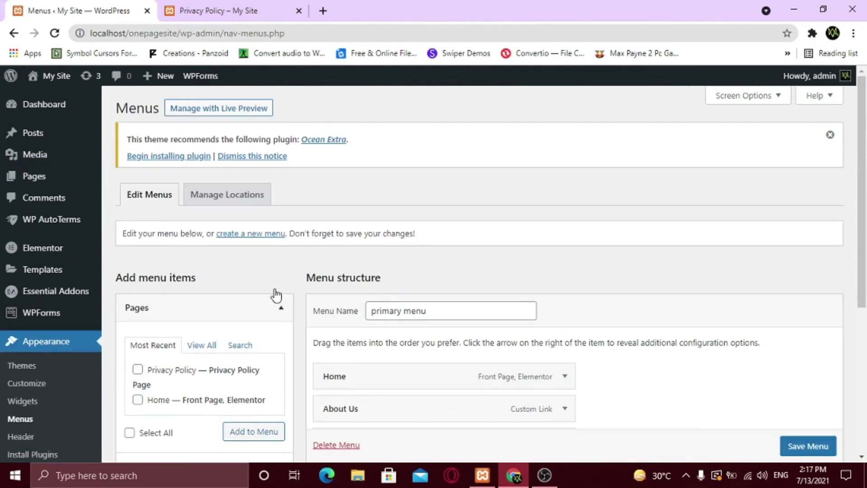
scroll(275, 296, down, 3)
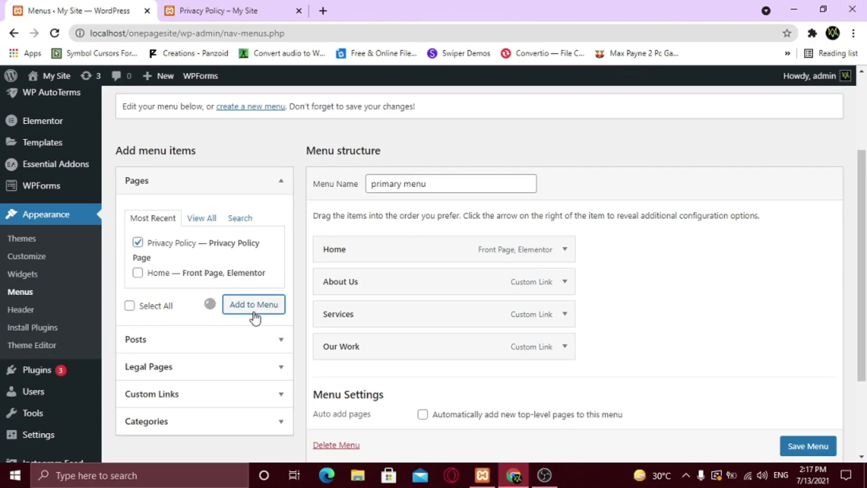
scroll(434, 319, down, 3)
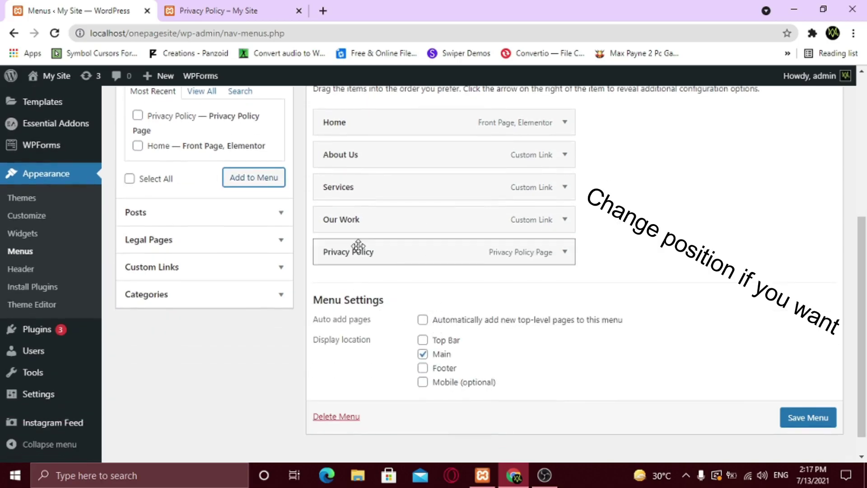
scroll(374, 325, up, 2)
drag(374, 325, 424, 316)
scroll(438, 325, down, 2)
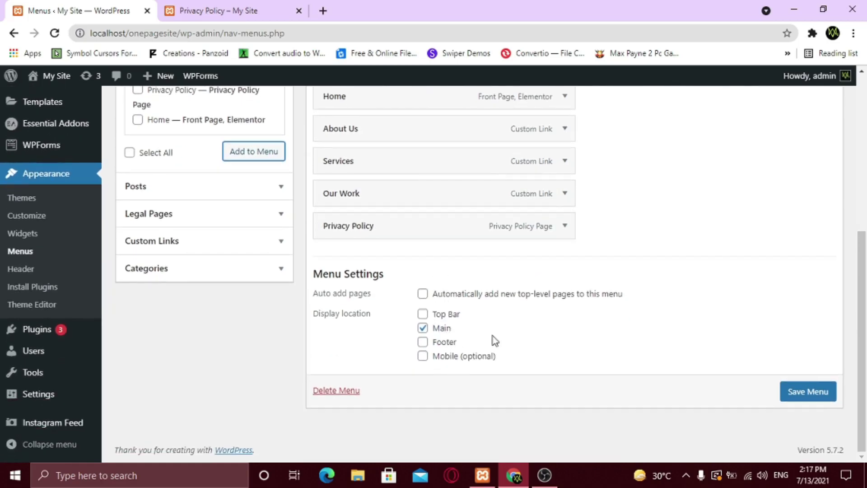
click(802, 396)
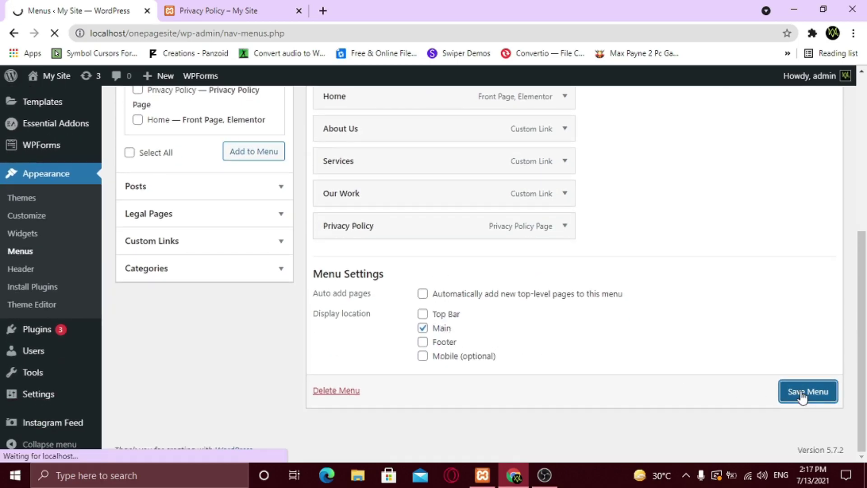
Set the Footer 2 'Useful Links' Navigation Menu widget to use the primary menu
scroll(655, 302, down, 4)
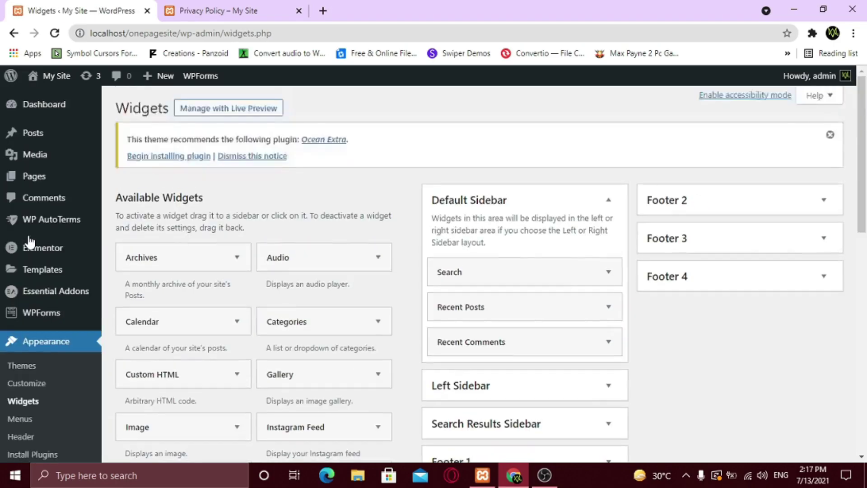
scroll(633, 332, down, 4)
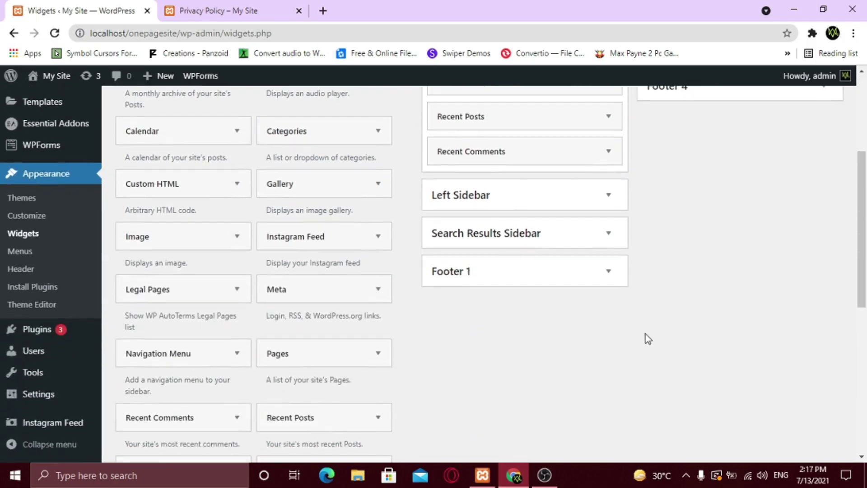
scroll(722, 361, up, 4)
click(777, 210)
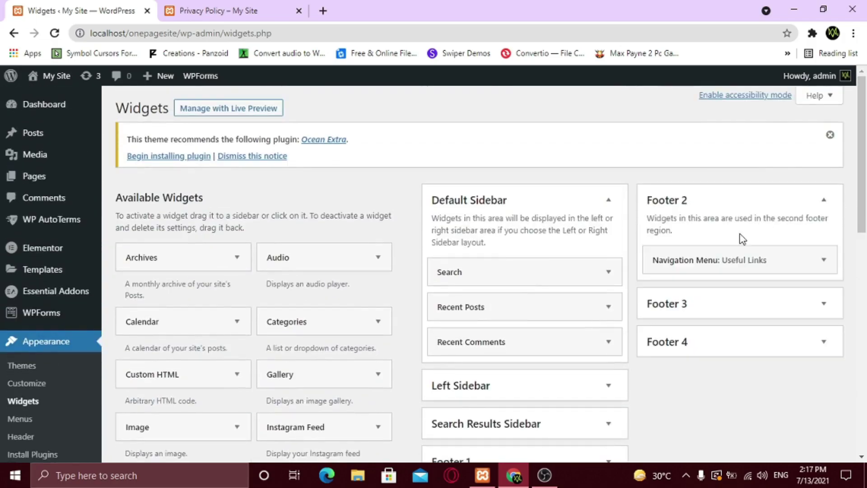
click(821, 261)
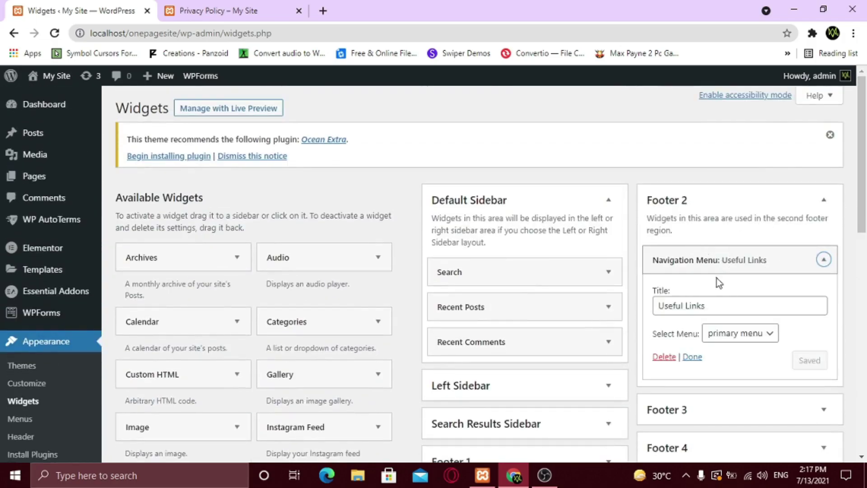
scroll(732, 273, down, 2)
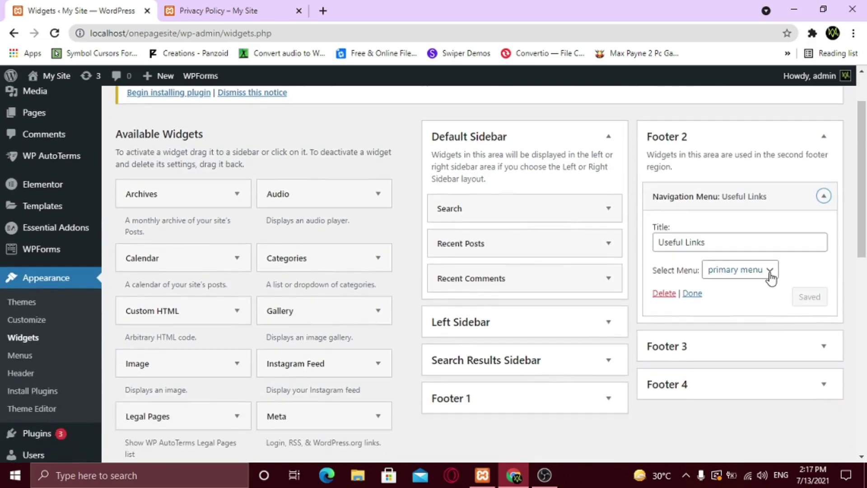
click(771, 271)
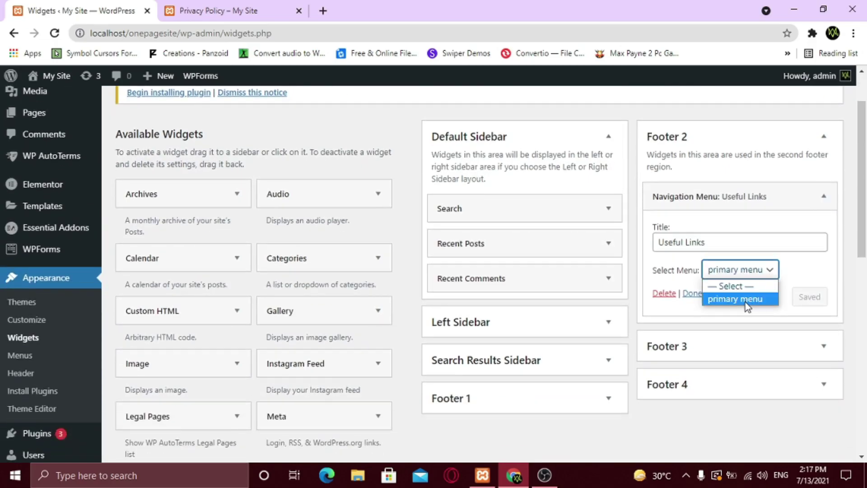
click(769, 275)
mouse_move(54, 75)
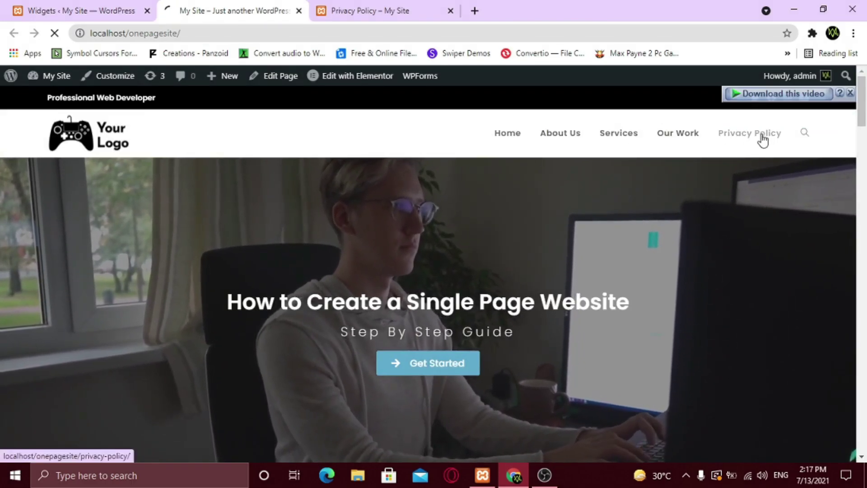
Open Privacy Policy from the live site's header menu and confirm it appears in the footer Useful Links
click(763, 138)
scroll(562, 238, down, 15)
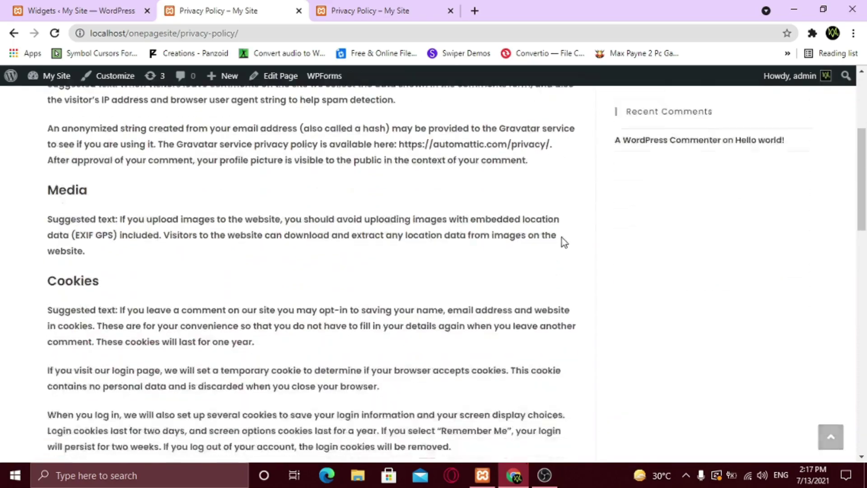
scroll(562, 237, down, 10)
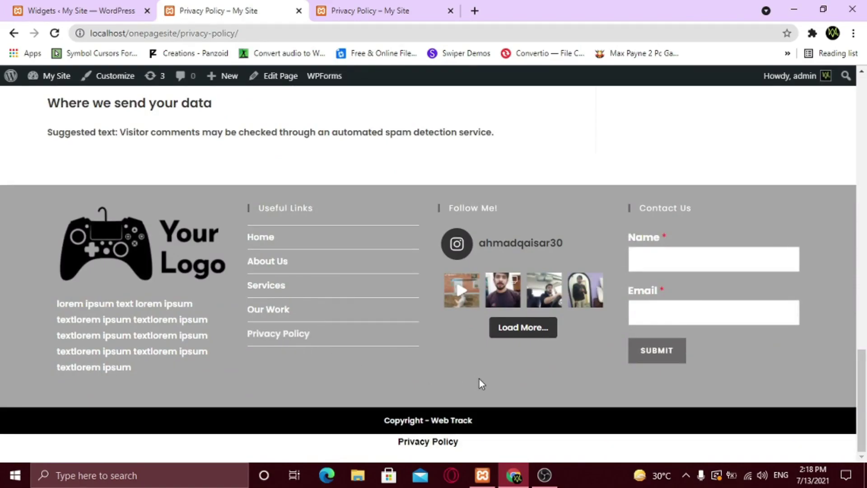
scroll(479, 379, up, 20)
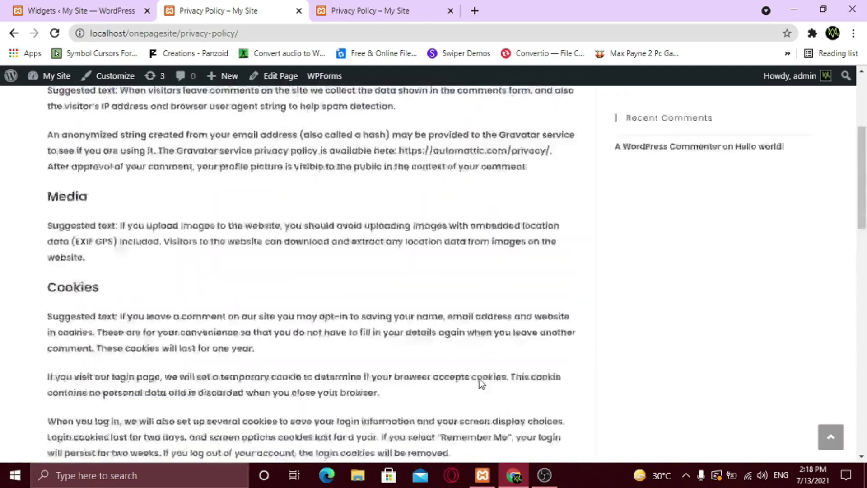